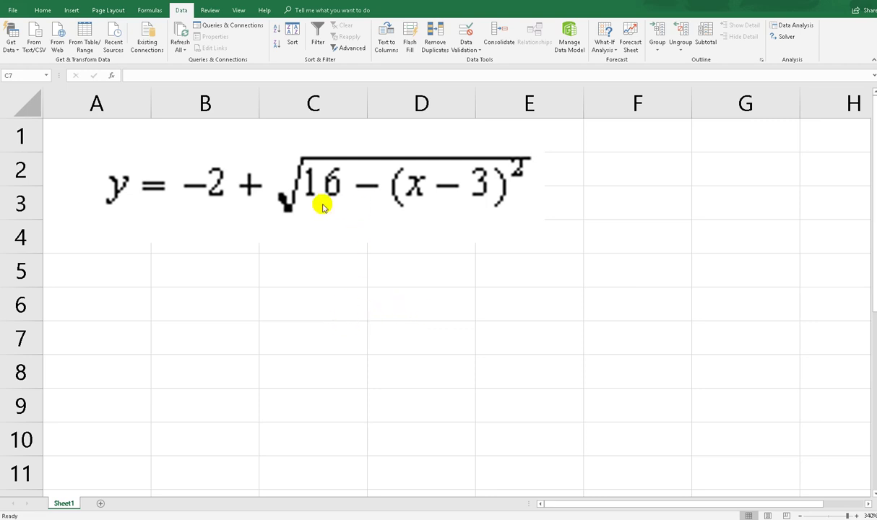
# Label cell A6 as x and cell A7 as y
pyautogui.click(162, 212)
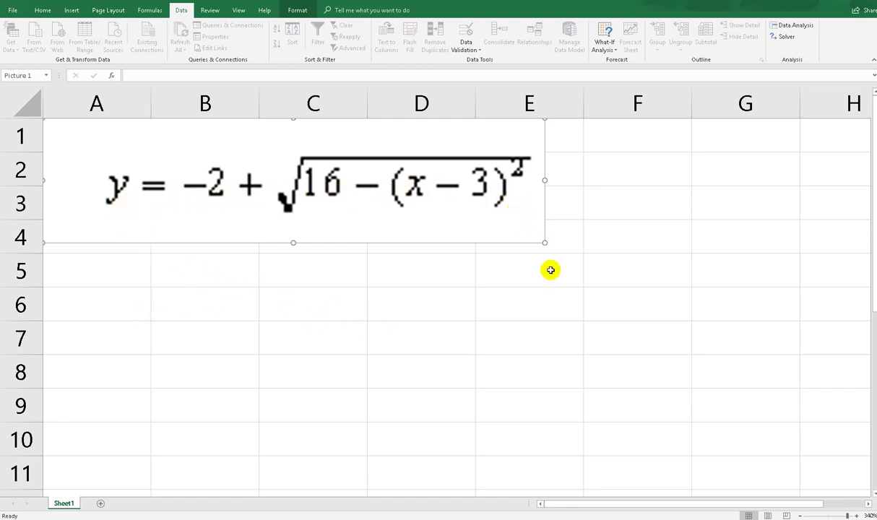
pyautogui.click(117, 307)
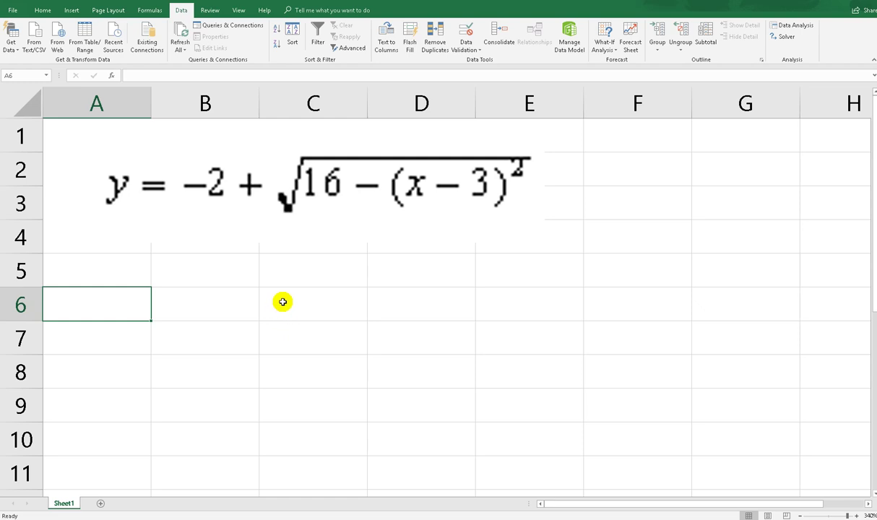
pyautogui.write('x')
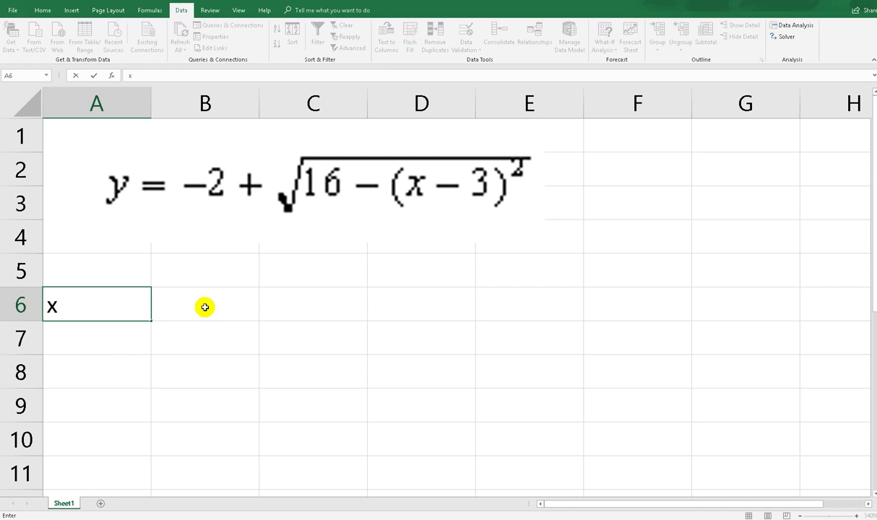
pyautogui.click(124, 335)
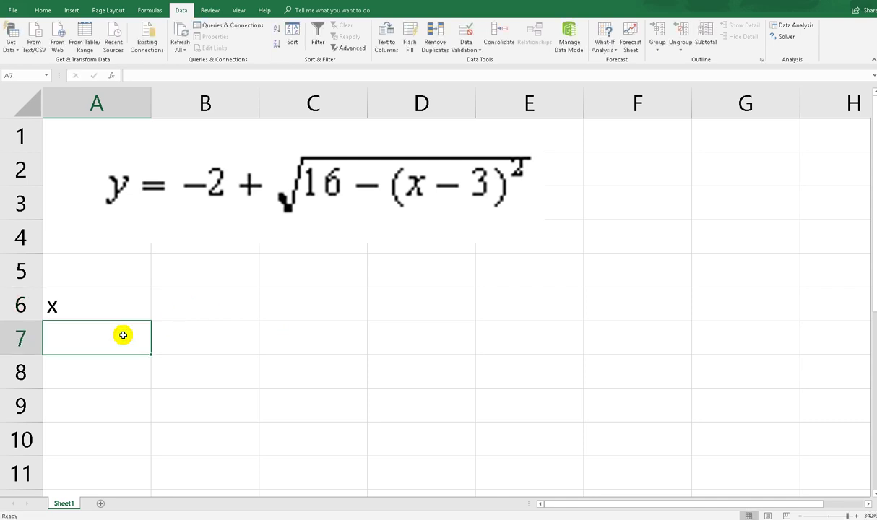
pyautogui.write('y')
pyautogui.click(177, 300)
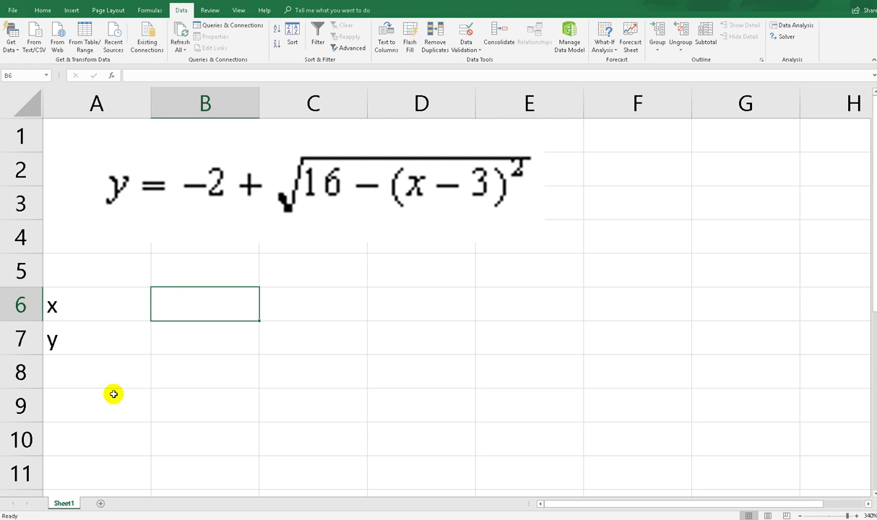
# Enter 5 as the x value in B6 and start a formula in B7
pyautogui.write('1')
pyautogui.press('BackSpace')
pyautogui.write('5')
pyautogui.press('Return')
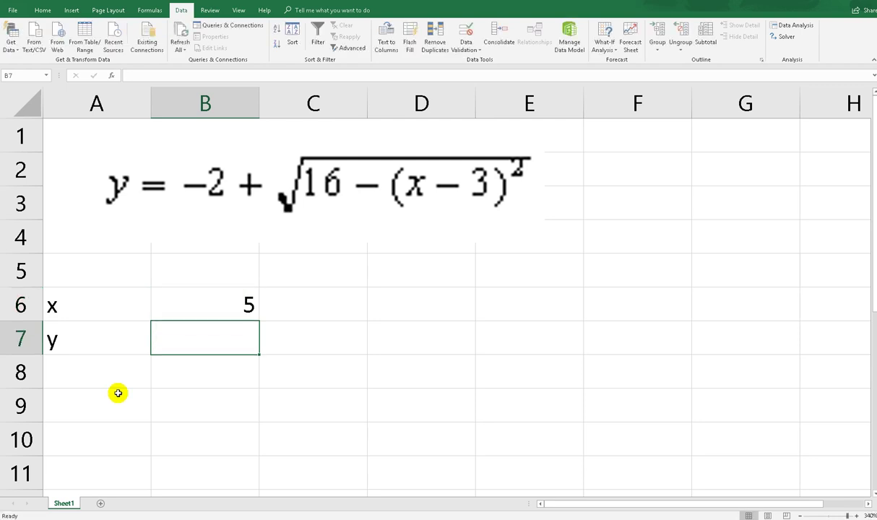
pyautogui.write('=')
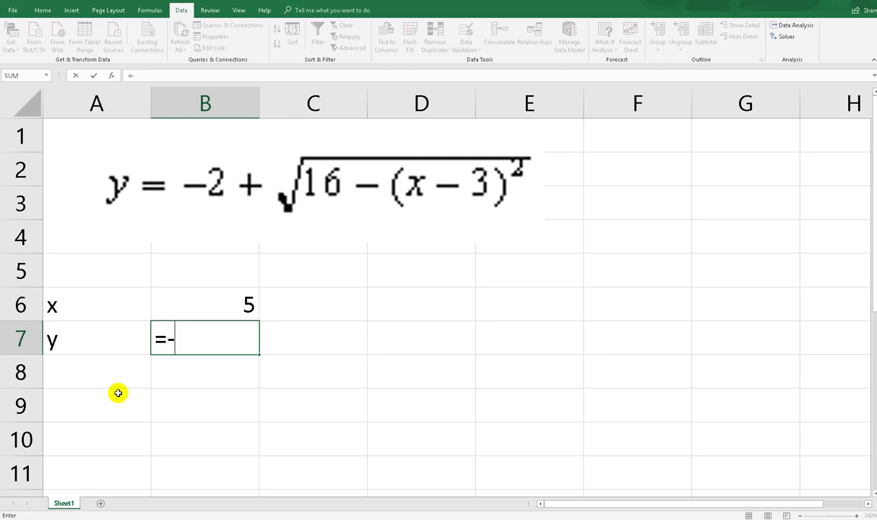
# Enter =-2+SQRT((16-(B6-3)^2)) in B7, giving y = 1.464102 for x = 5
pyautogui.write('-2+sq')
pyautogui.press('Tab')
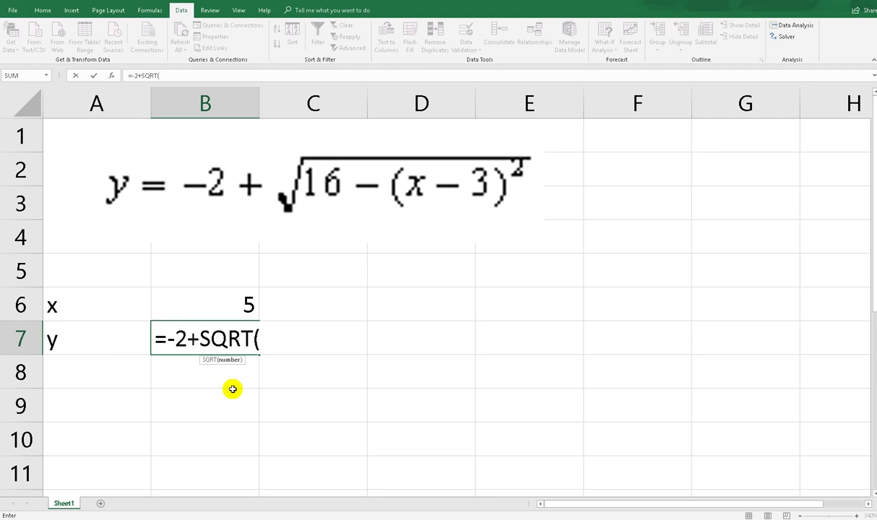
pyautogui.write('(16-(')
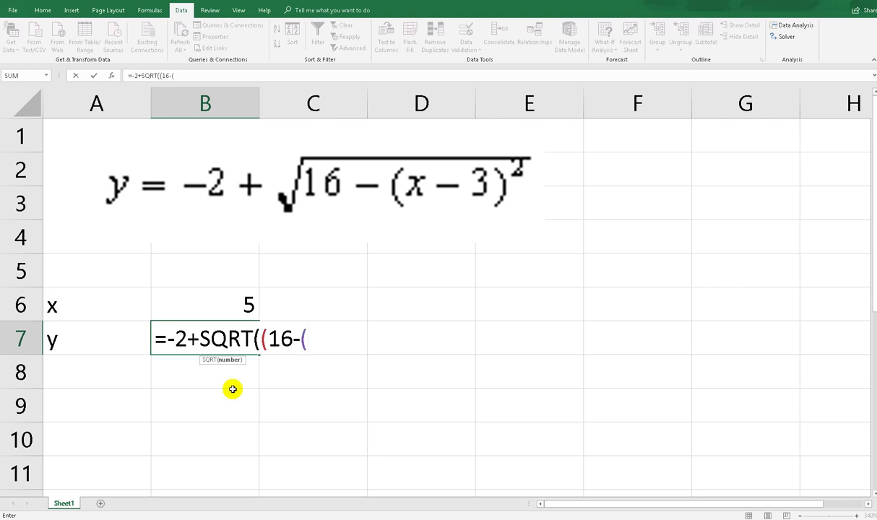
pyautogui.click(232, 296)
pyautogui.write('-3)^2')
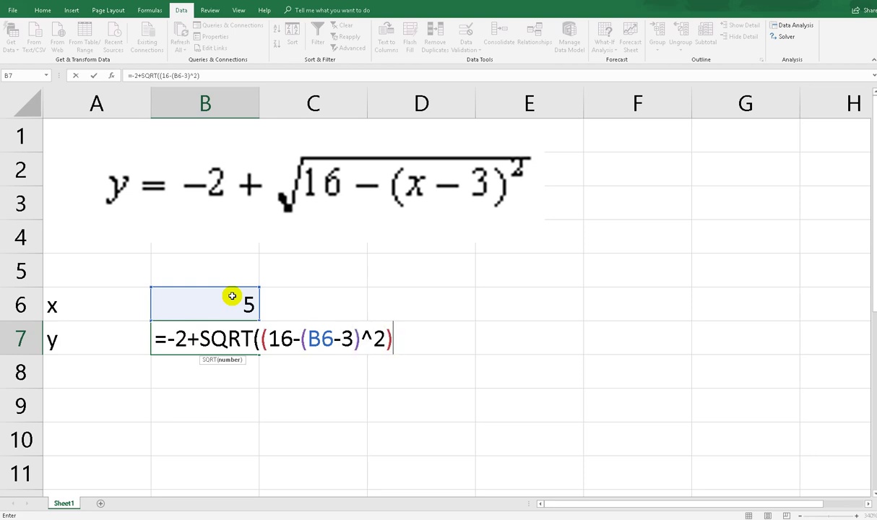
pyautogui.write('))')
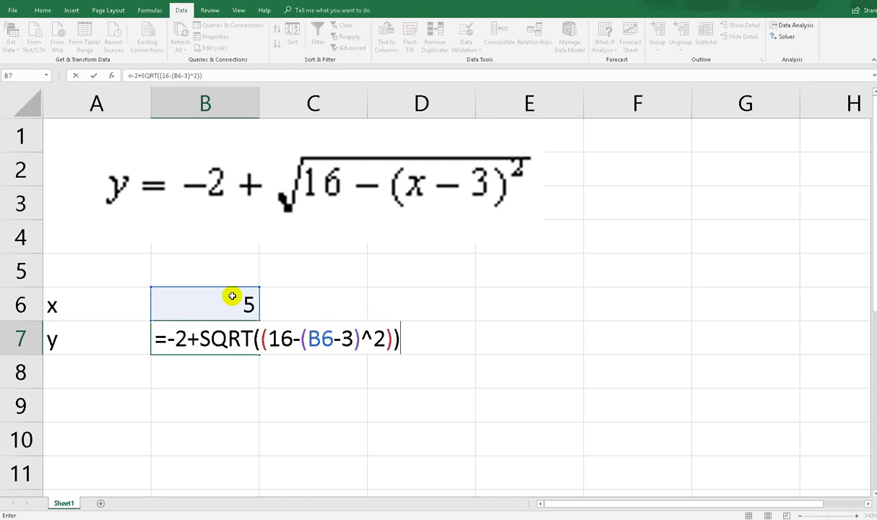
pyautogui.press('Return')
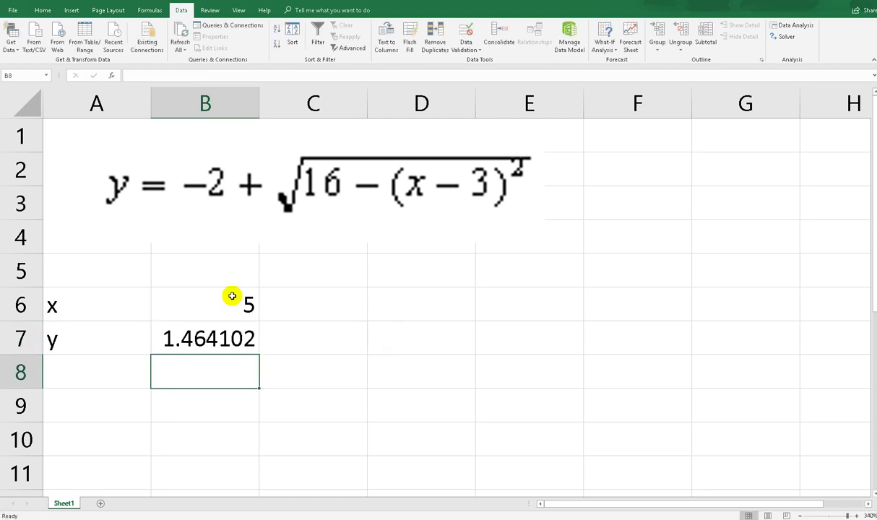
pyautogui.click(190, 342)
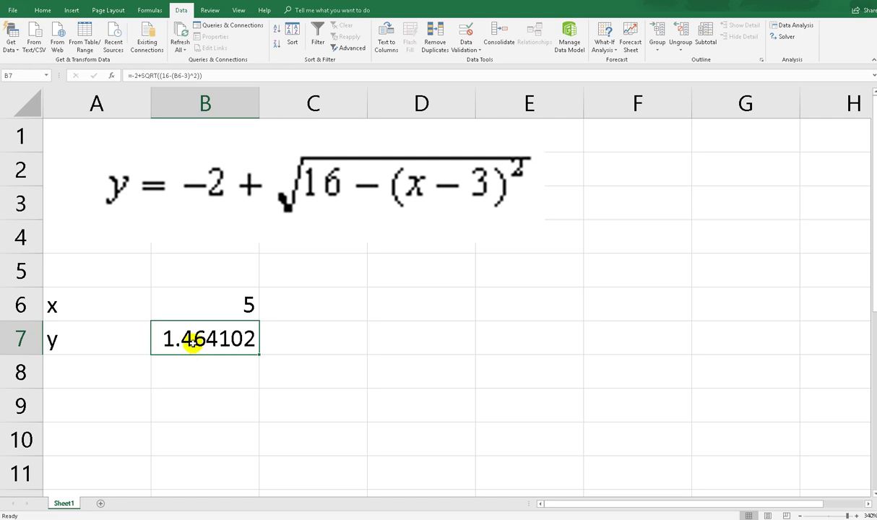
pyautogui.click(203, 304)
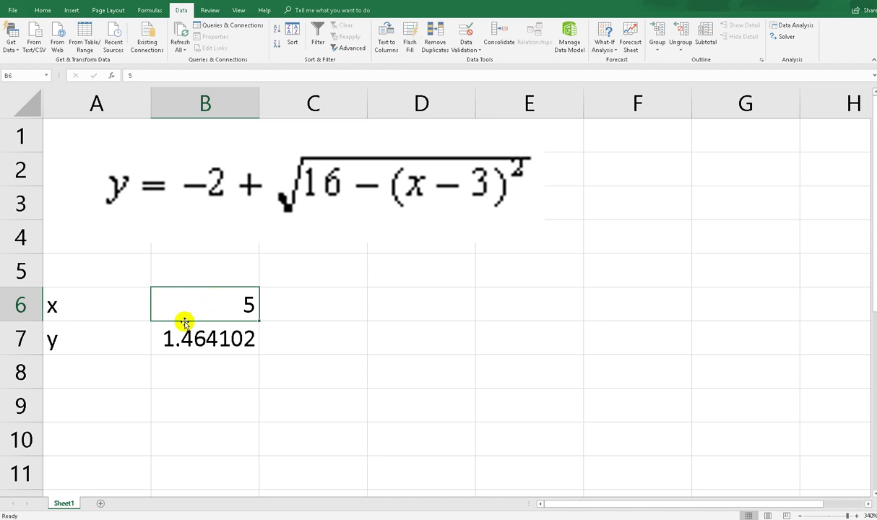
pyautogui.write('10')
pyautogui.press('BackSpace')
pyautogui.press('Return')
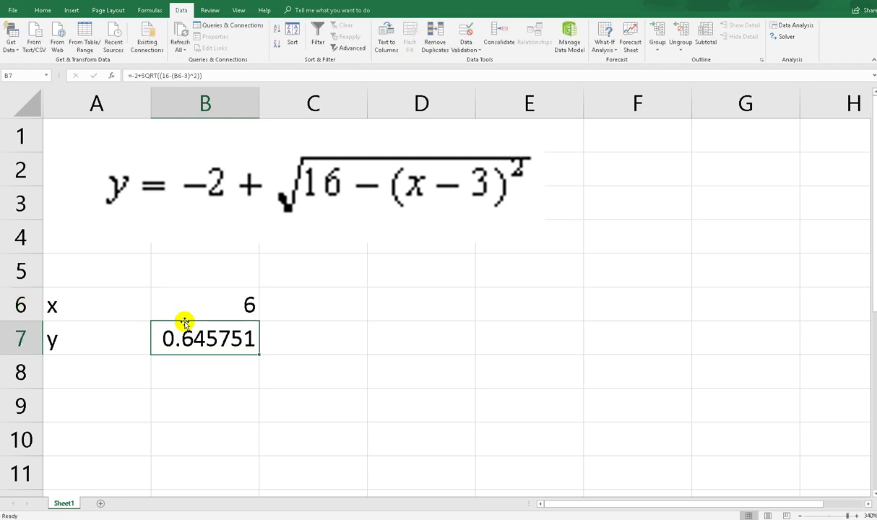
pyautogui.press('Up')
pyautogui.write('7')
pyautogui.press('Return')
pyautogui.press('Up')
pyautogui.write('8')
pyautogui.press('Return')
pyautogui.press('Up')
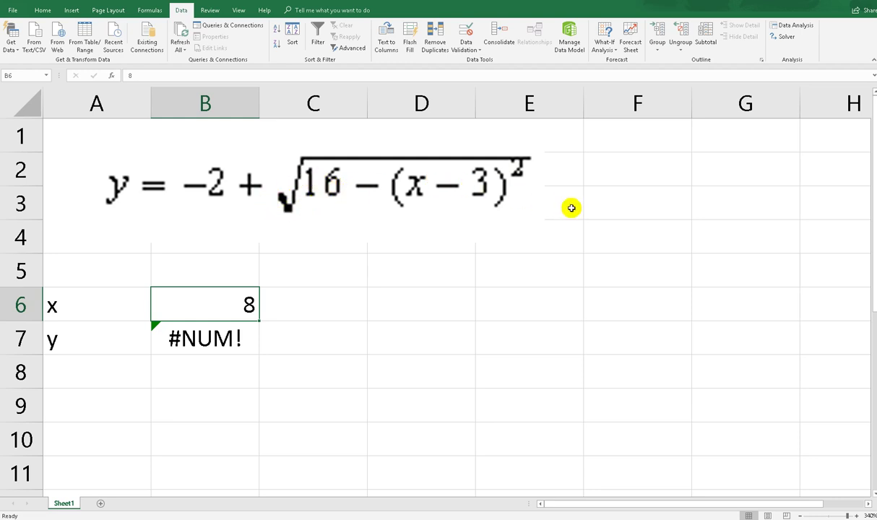
pyautogui.click(233, 336)
pyautogui.click(235, 304)
pyautogui.write('4')
pyautogui.press('Return')
pyautogui.click(238, 303)
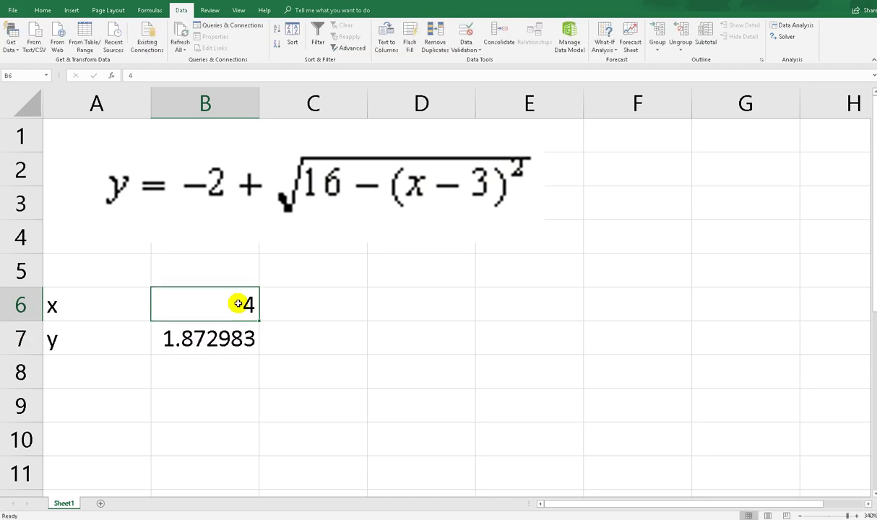
pyautogui.write('5')
pyautogui.press('Return')
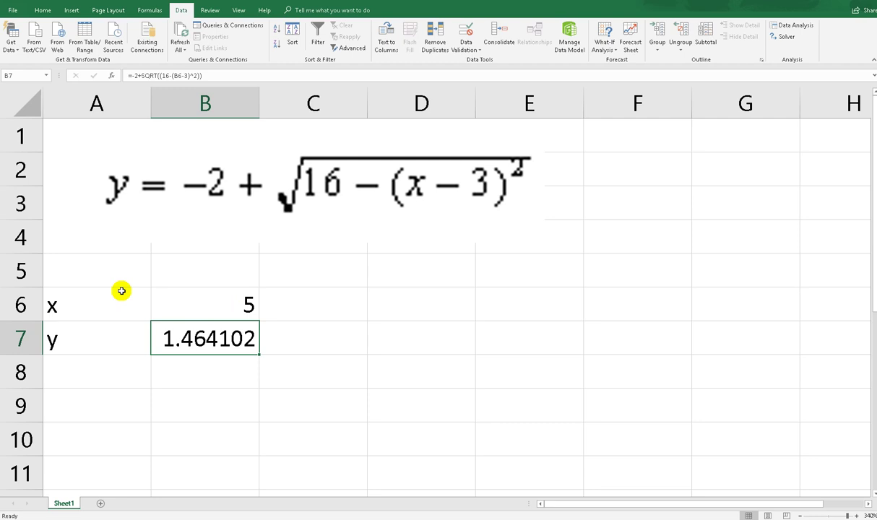
pyautogui.click(116, 349)
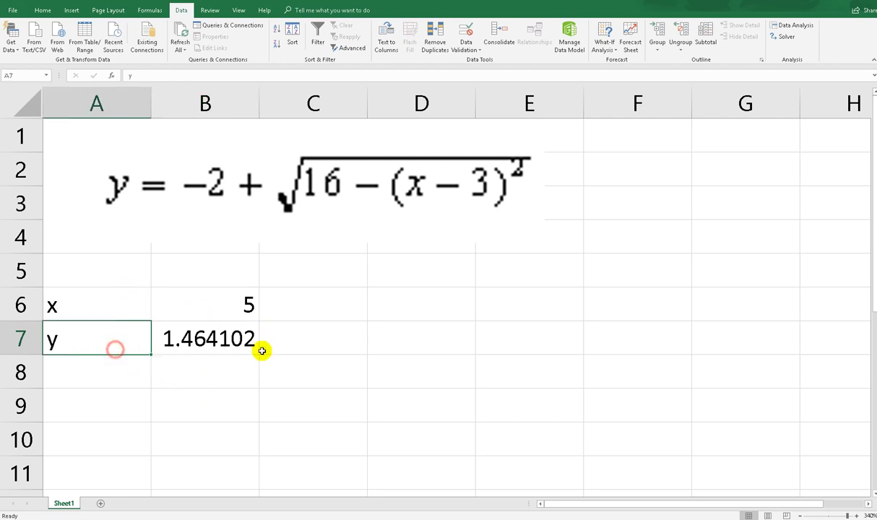
pyautogui.keyDown('shift'); pyautogui.click(225, 340); pyautogui.keyUp('shift')
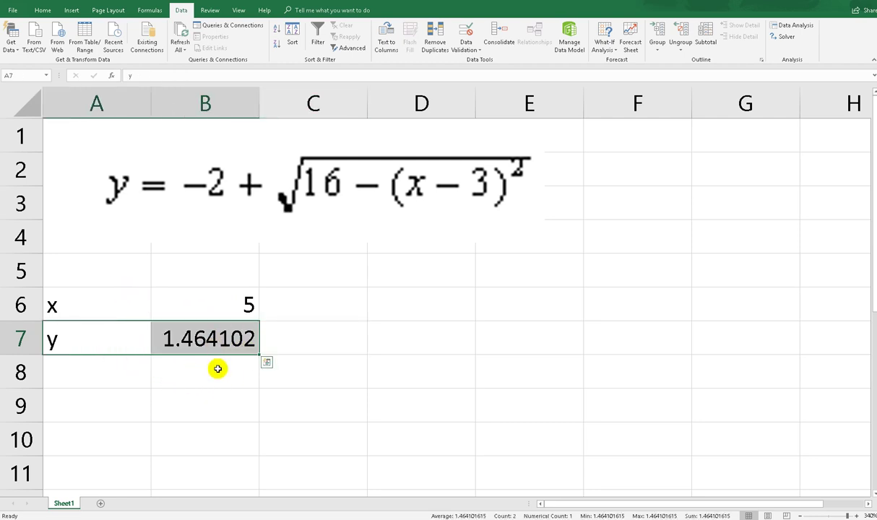
pyautogui.click(215, 302)
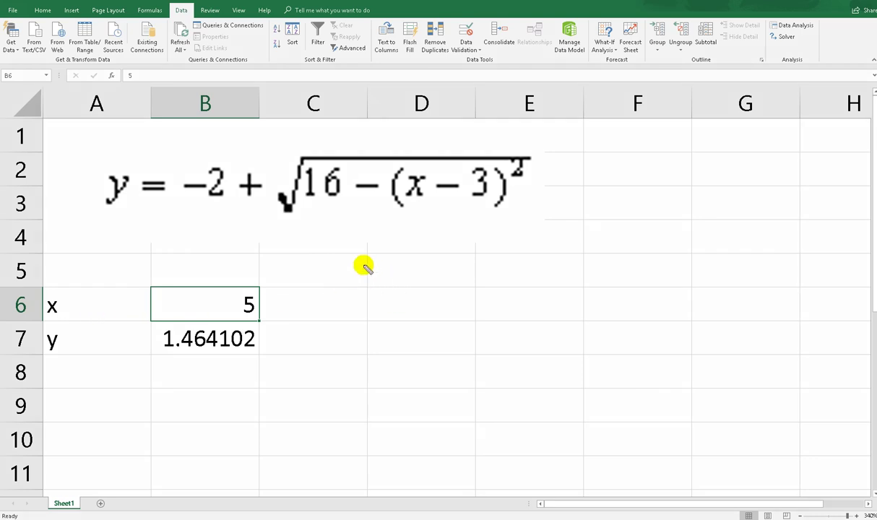
pyautogui.moveTo(337, 261); pyautogui.dragTo(340, 283)
pyautogui.moveTo(359, 259)
pyautogui.mouseDown()
pyautogui.moveTo(348, 298)
pyautogui.moveTo(319, 316)
pyautogui.mouseUp()
pyautogui.moveTo(386, 289)
pyautogui.mouseDown()
pyautogui.moveTo(375, 291)
pyautogui.moveTo(441, 251)
pyautogui.moveTo(614, 247)
pyautogui.mouseUp()
pyautogui.moveTo(453, 283); pyautogui.dragTo(450, 309)
pyautogui.moveTo(467, 282)
pyautogui.mouseDown()
pyautogui.moveTo(465, 311)
pyautogui.moveTo(506, 295)
pyautogui.moveTo(544, 312)
pyautogui.moveTo(567, 303)
pyautogui.moveTo(526, 315)
pyautogui.mouseUp()
pyautogui.moveTo(514, 278); pyautogui.dragTo(513, 314)
pyautogui.moveTo(567, 274); pyautogui.dragTo(575, 303)
pyautogui.moveTo(579, 275)
pyautogui.mouseDown()
pyautogui.moveTo(583, 305)
pyautogui.moveTo(595, 273)
pyautogui.moveTo(654, 276)
pyautogui.moveTo(668, 288)
pyautogui.moveTo(716, 285)
pyautogui.mouseUp()
pyautogui.moveTo(739, 269)
pyautogui.mouseDown()
pyautogui.moveTo(739, 289)
pyautogui.moveTo(792, 291)
pyautogui.mouseUp()
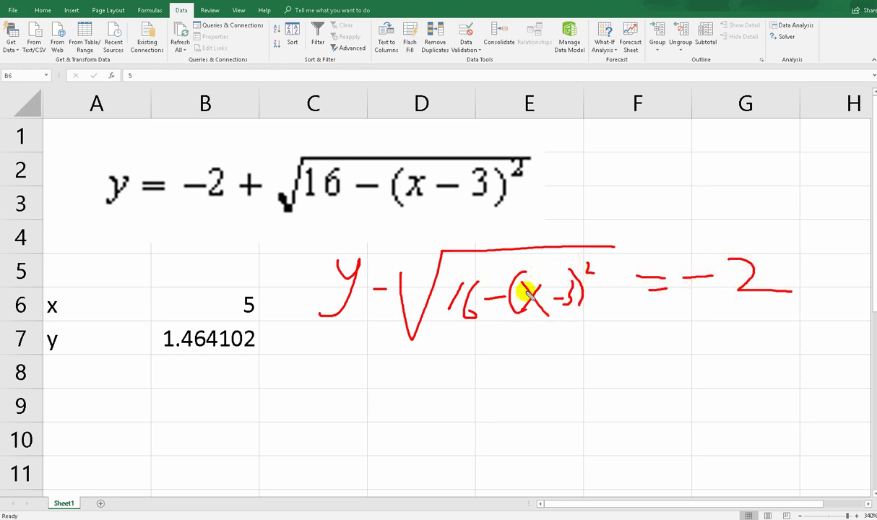
pyautogui.moveTo(325, 248); pyautogui.dragTo(305, 276)
pyautogui.moveTo(605, 226); pyautogui.dragTo(628, 324)
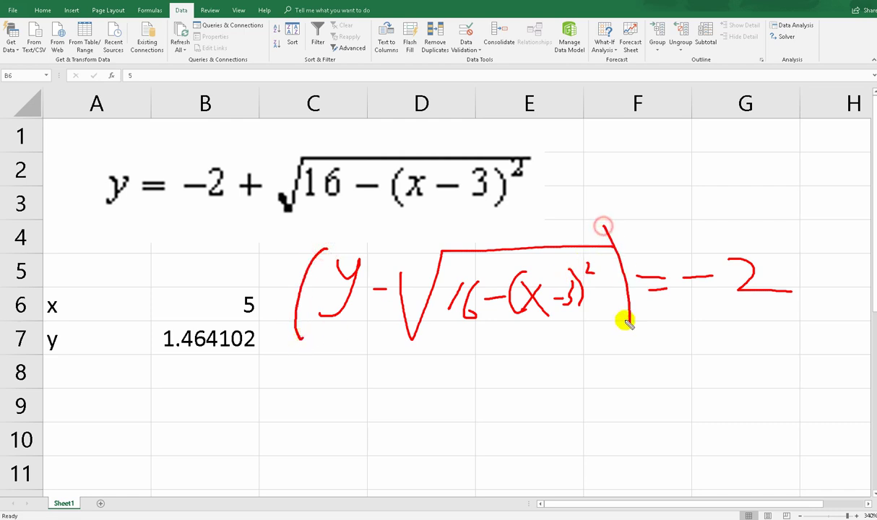
pyautogui.moveTo(614, 216); pyautogui.dragTo(635, 230)
pyautogui.moveTo(726, 241); pyautogui.dragTo(697, 312)
pyautogui.moveTo(768, 239); pyautogui.dragTo(813, 329)
pyautogui.moveTo(782, 212); pyautogui.dragTo(813, 239)
pyautogui.moveTo(544, 327); pyautogui.dragTo(526, 381)
pyautogui.click(518, 413)
pyautogui.click(536, 435)
pyautogui.press('Escape')
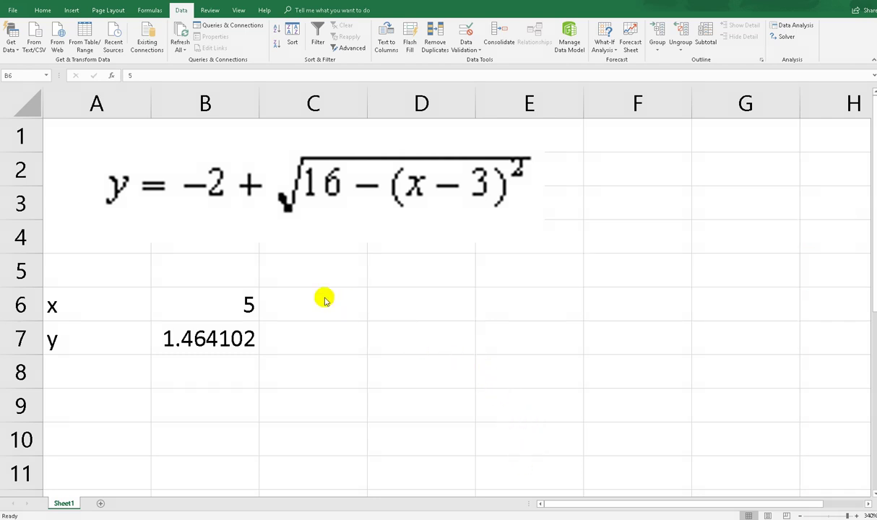
# Goal Seek B7 to the value 1 by changing B6, keeping x = 5.645101
pyautogui.click(249, 308)
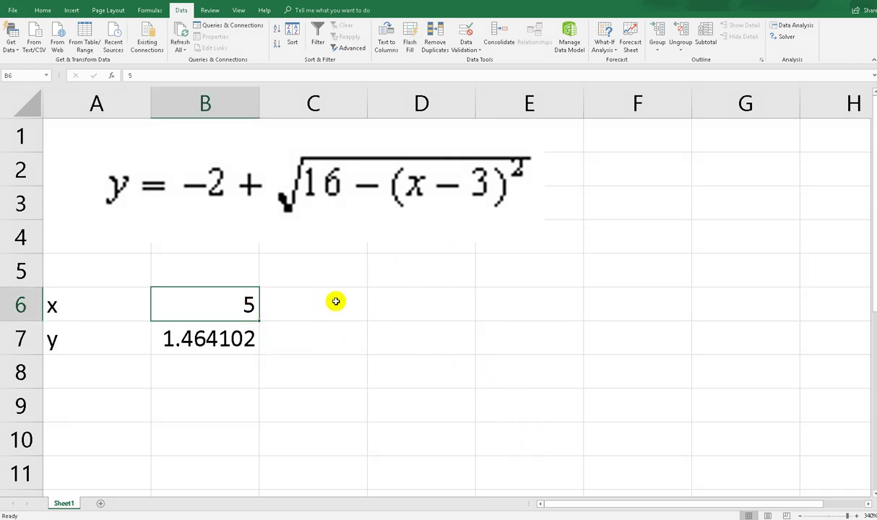
pyautogui.click(181, 11)
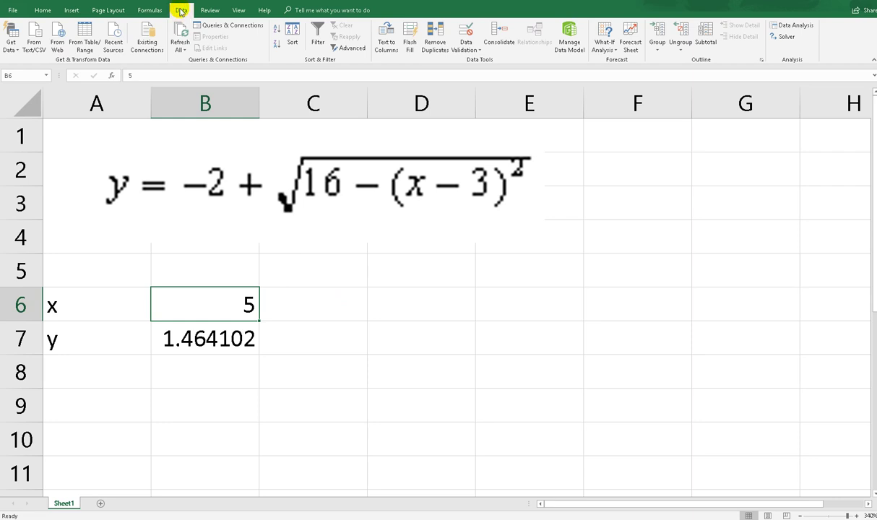
pyautogui.click(615, 52)
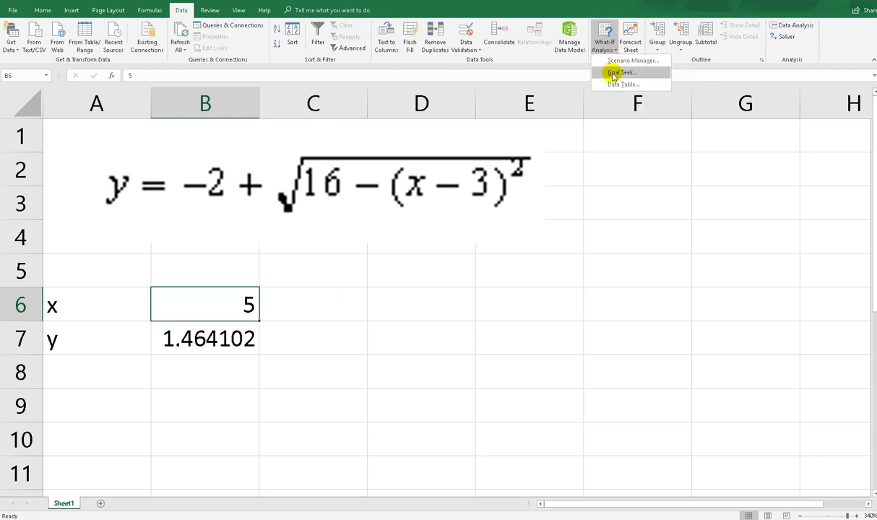
pyautogui.click(613, 73)
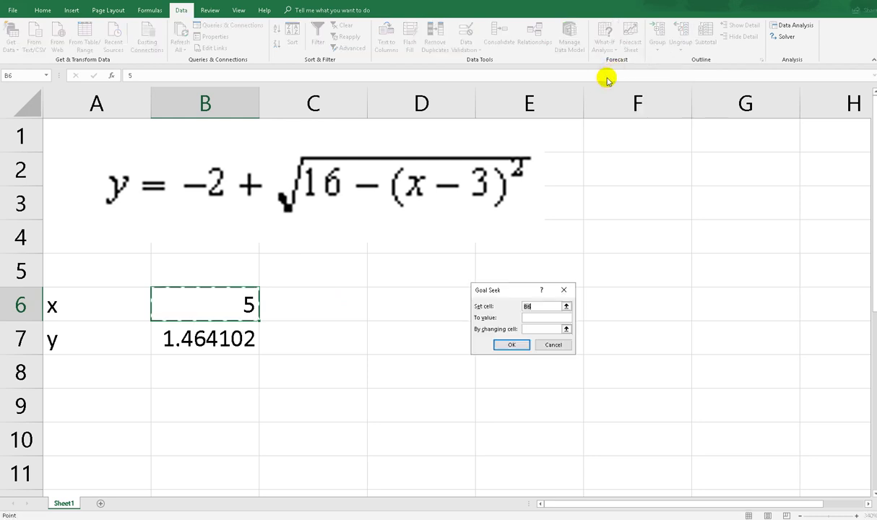
pyautogui.moveTo(499, 290); pyautogui.dragTo(406, 305)
pyautogui.click(437, 321)
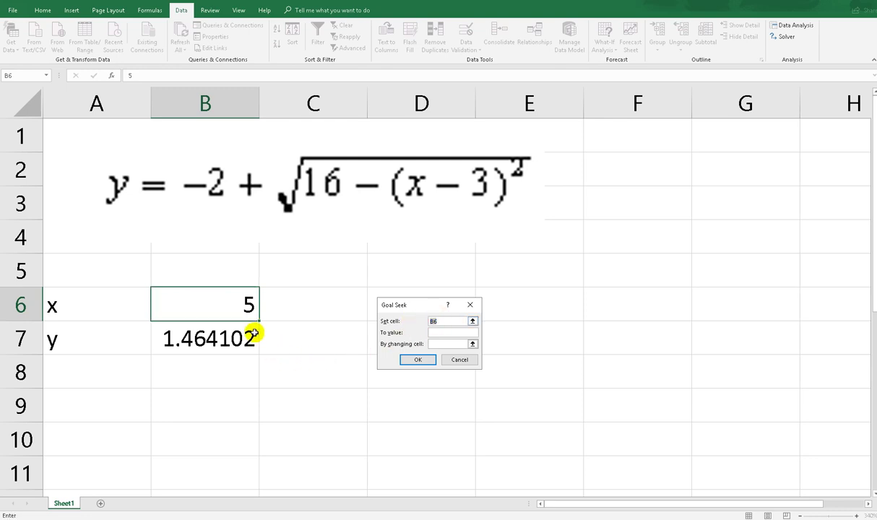
pyautogui.click(215, 345)
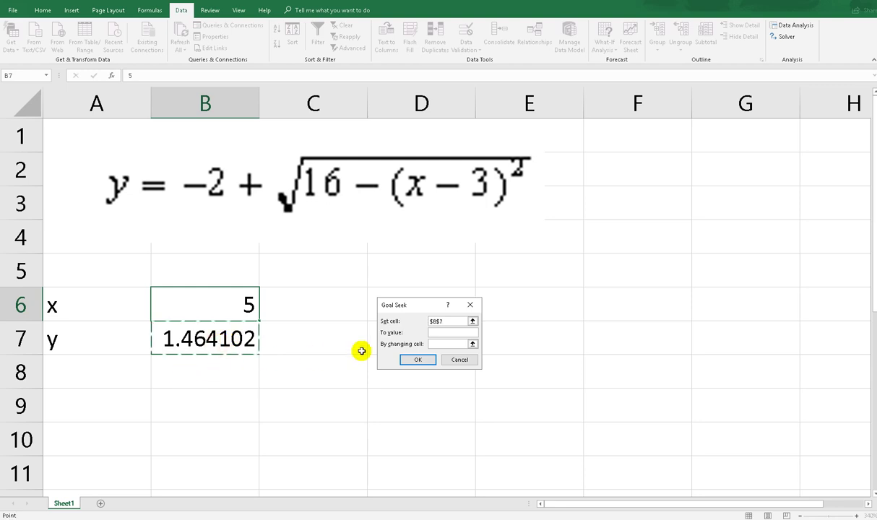
pyautogui.click(439, 331)
pyautogui.write('1')
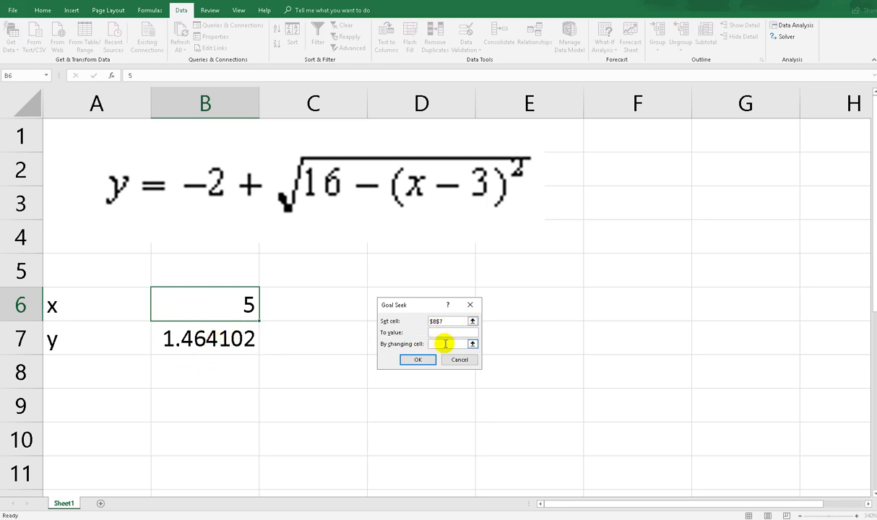
pyautogui.click(432, 344)
pyautogui.click(232, 303)
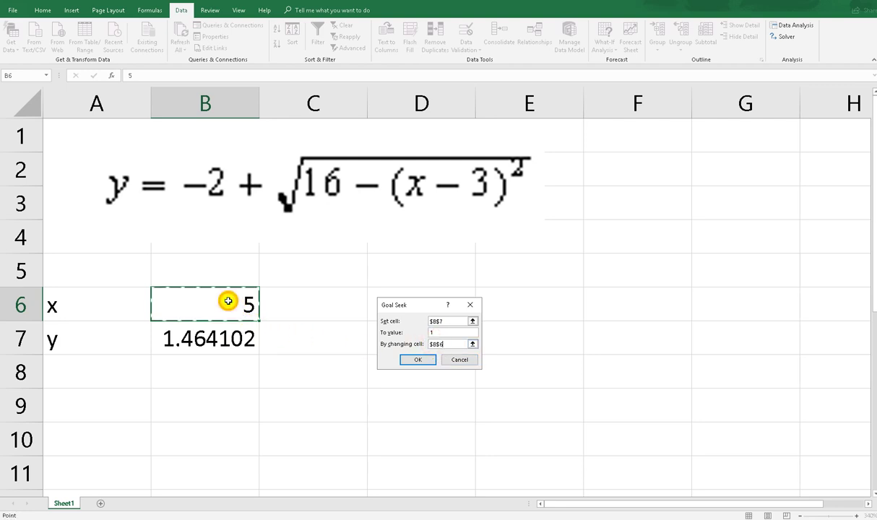
pyautogui.click(405, 361)
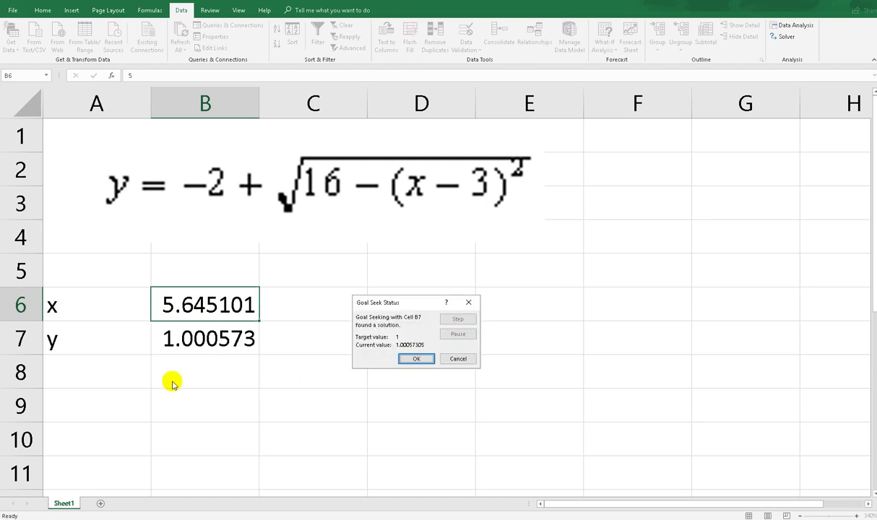
pyautogui.click(414, 360)
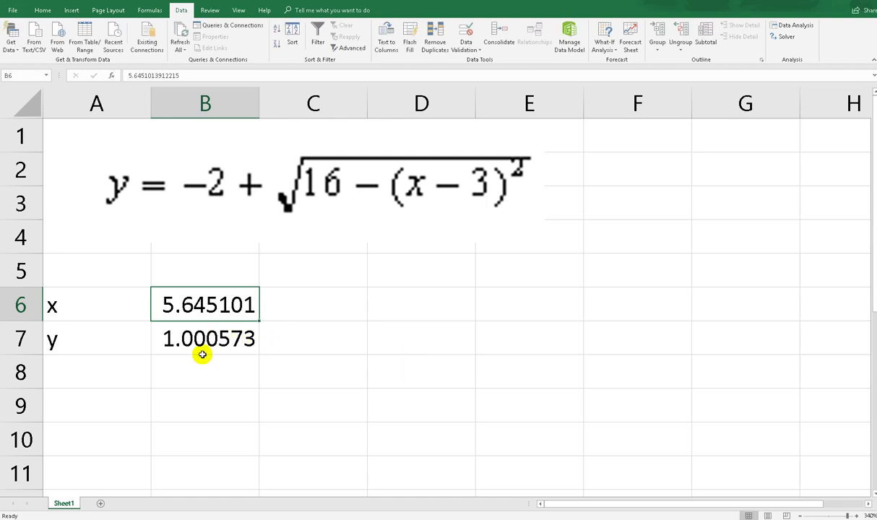
pyautogui.click(167, 339)
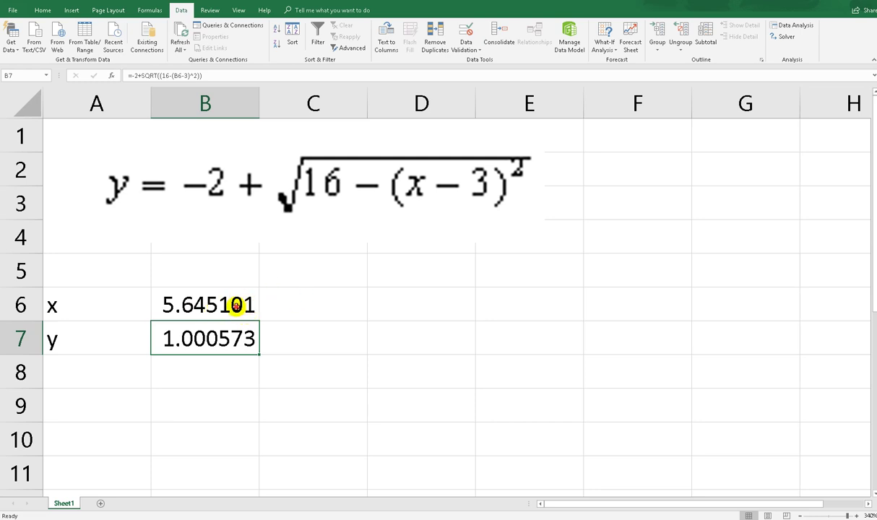
pyautogui.click(230, 301)
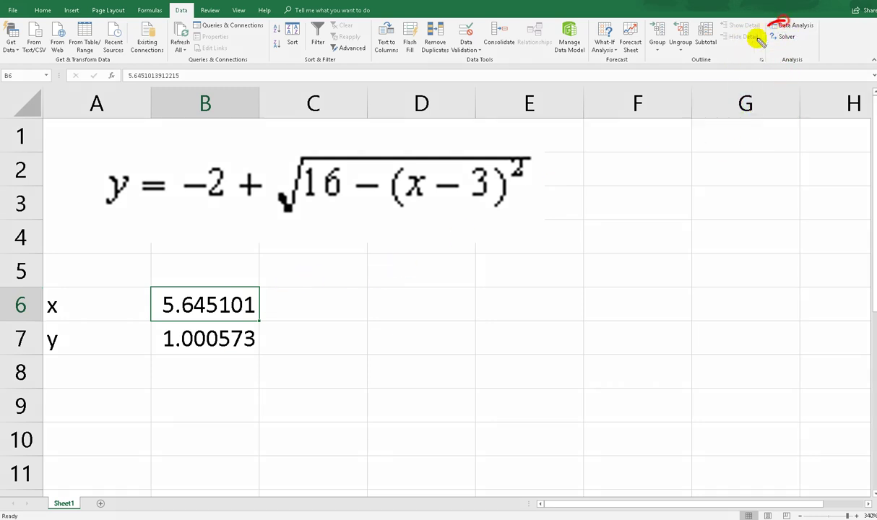
pyautogui.moveTo(760, 29); pyautogui.dragTo(739, 33)
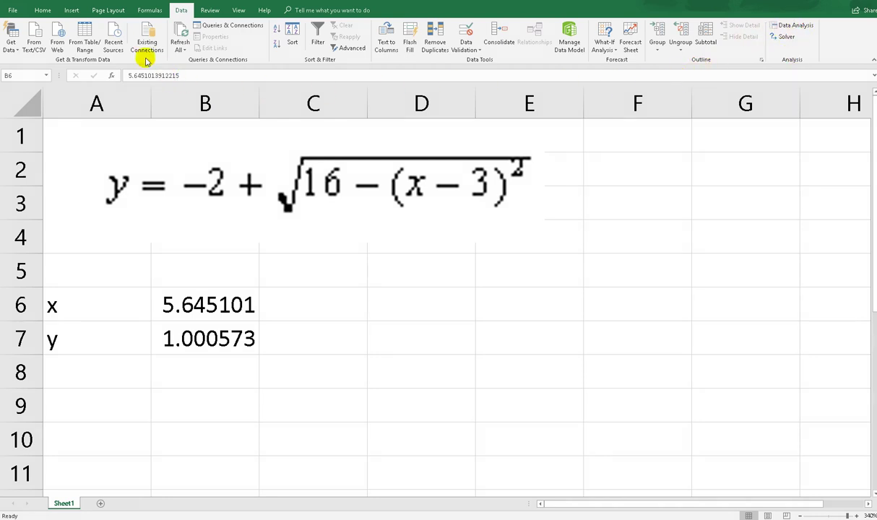
# Enable the Solver Add-in through the Excel Options add-ins manager
pyautogui.click(13, 12)
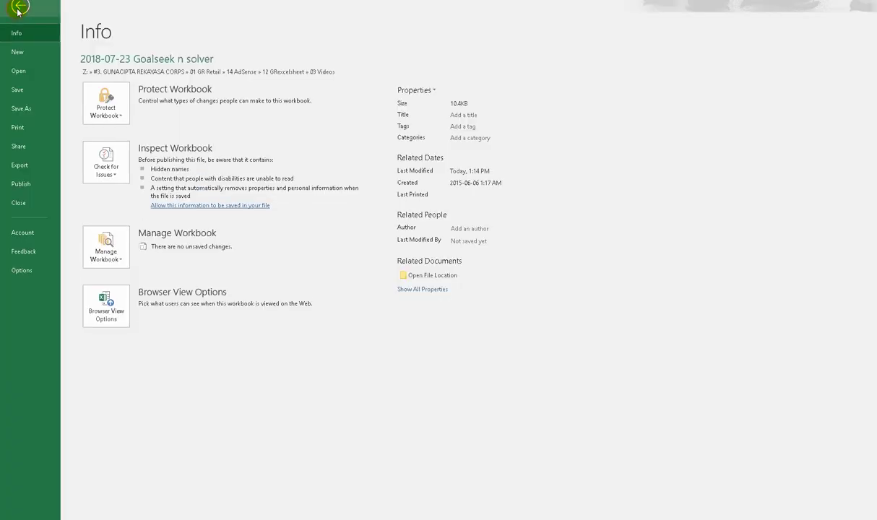
pyautogui.click(21, 271)
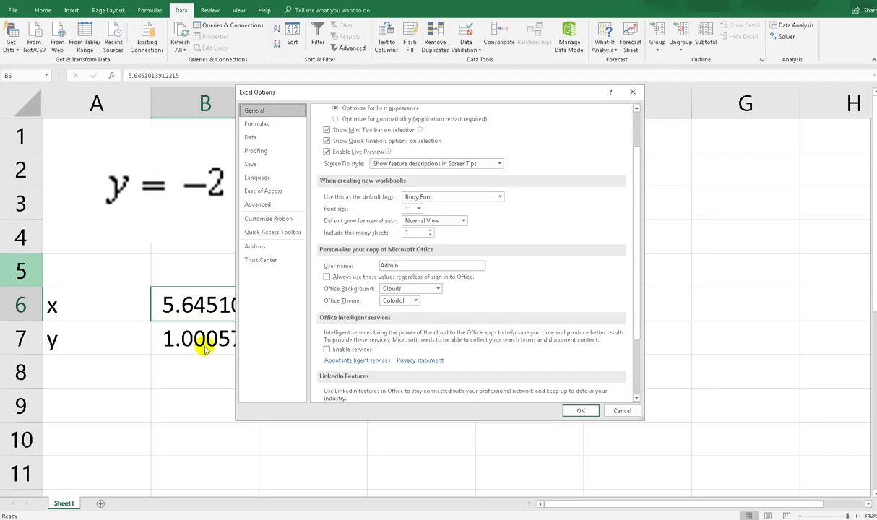
pyautogui.click(256, 247)
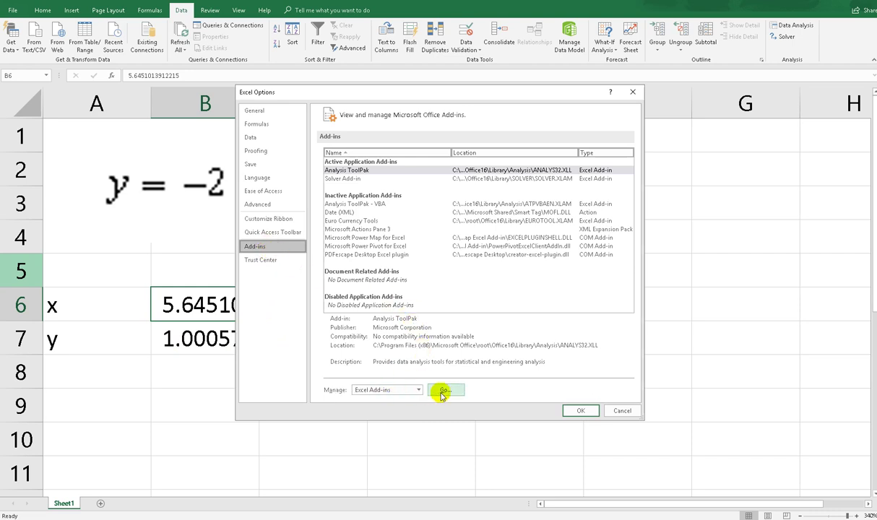
pyautogui.click(446, 392)
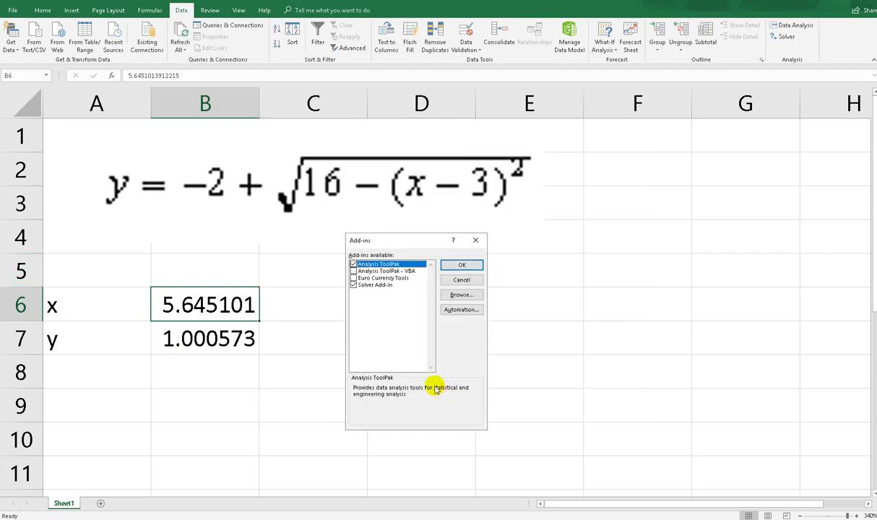
pyautogui.click(354, 286)
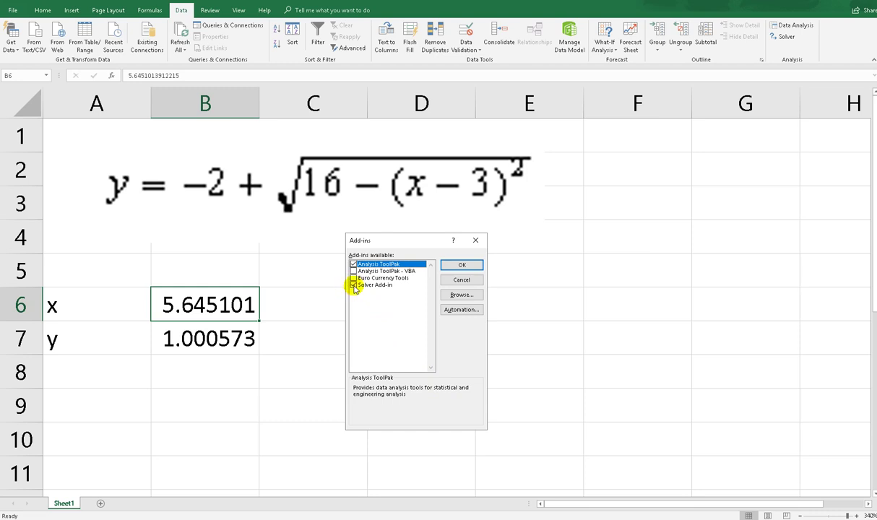
pyautogui.click(353, 286)
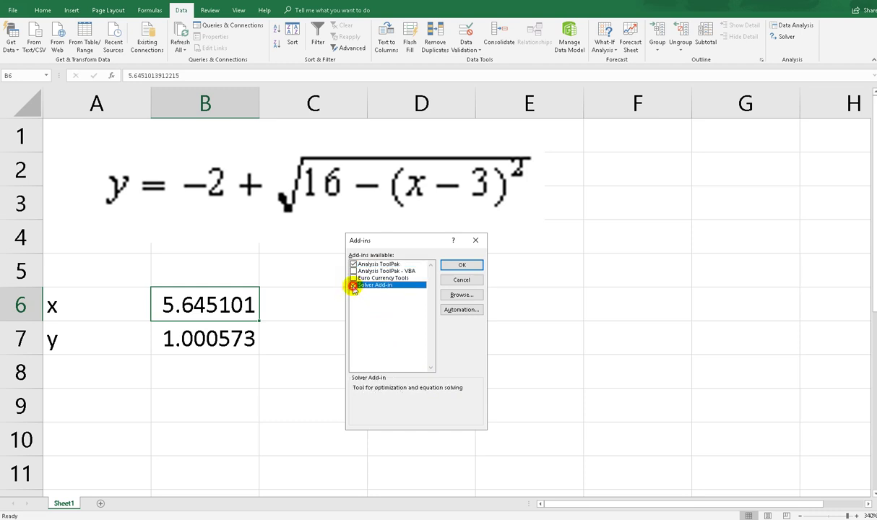
pyautogui.click(444, 268)
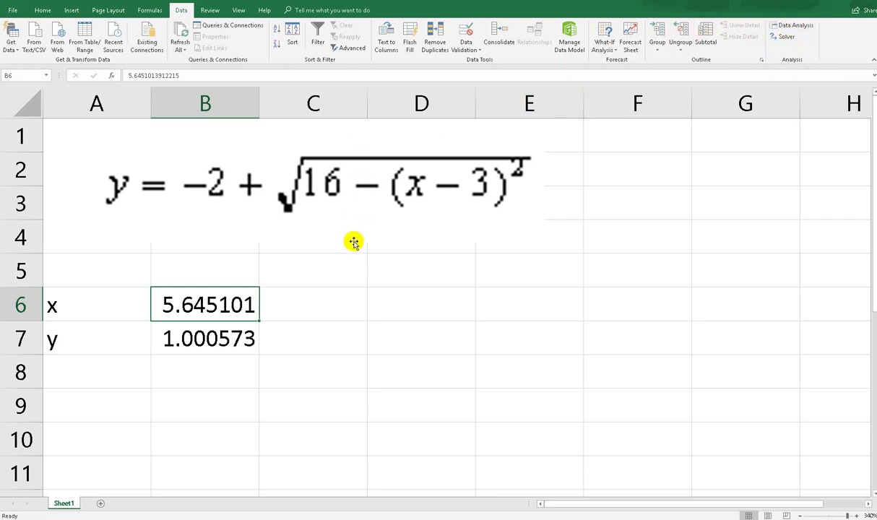
# Solve for $B$7 equal to 1 by changing $B$6, keeping x = 5.645751
pyautogui.click(328, 309)
pyautogui.click(319, 341)
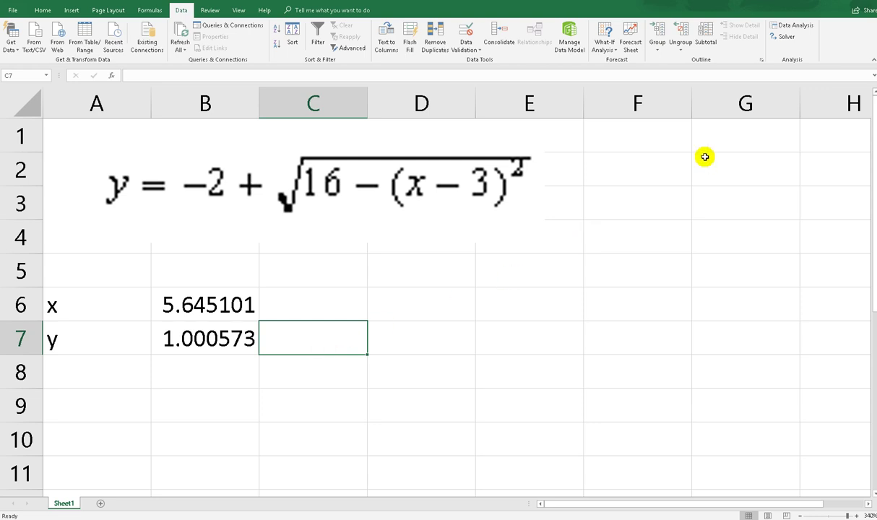
pyautogui.click(788, 36)
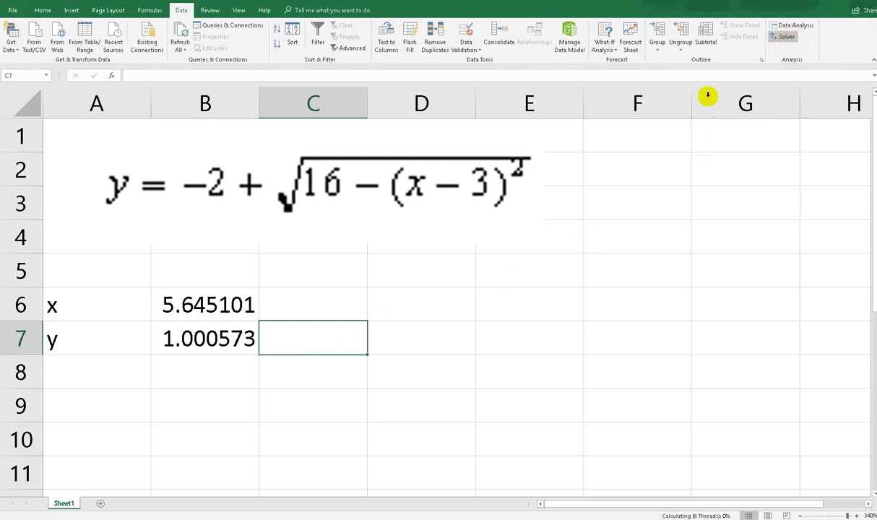
pyautogui.moveTo(401, 189); pyautogui.dragTo(567, 175)
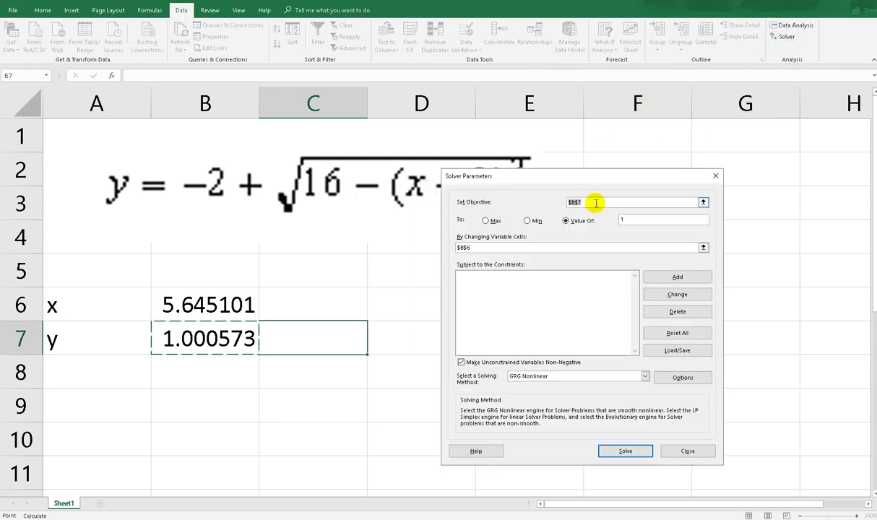
pyautogui.click(196, 345)
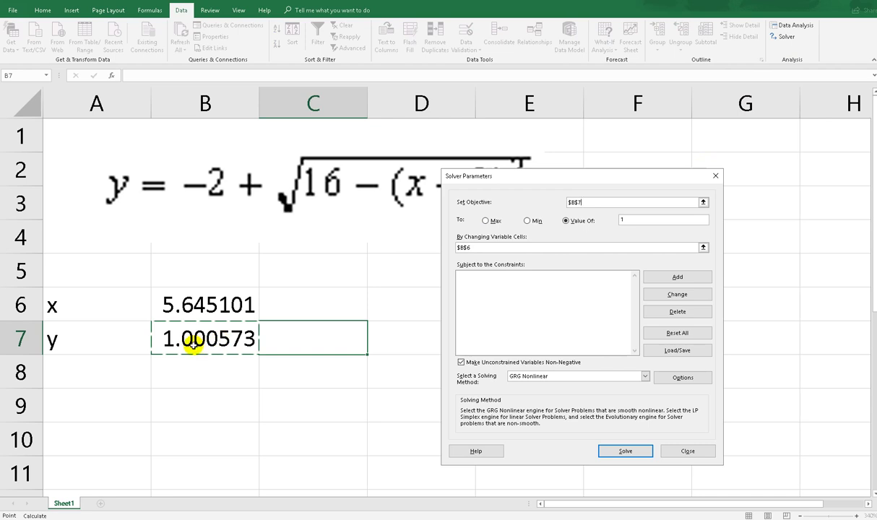
pyautogui.click(633, 220)
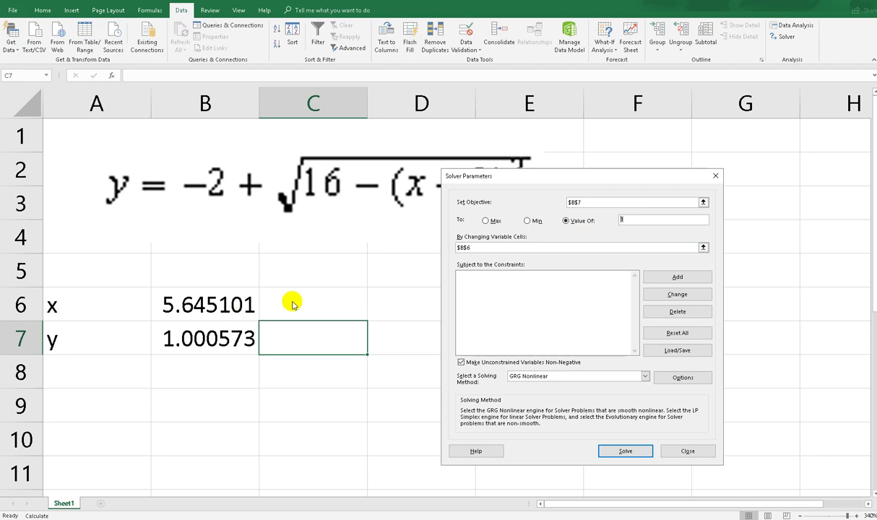
pyautogui.click(468, 245)
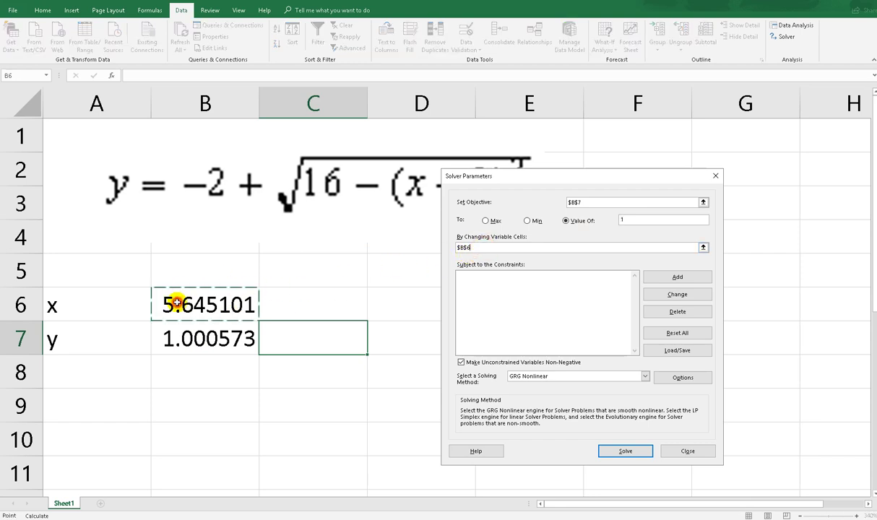
pyautogui.click(629, 451)
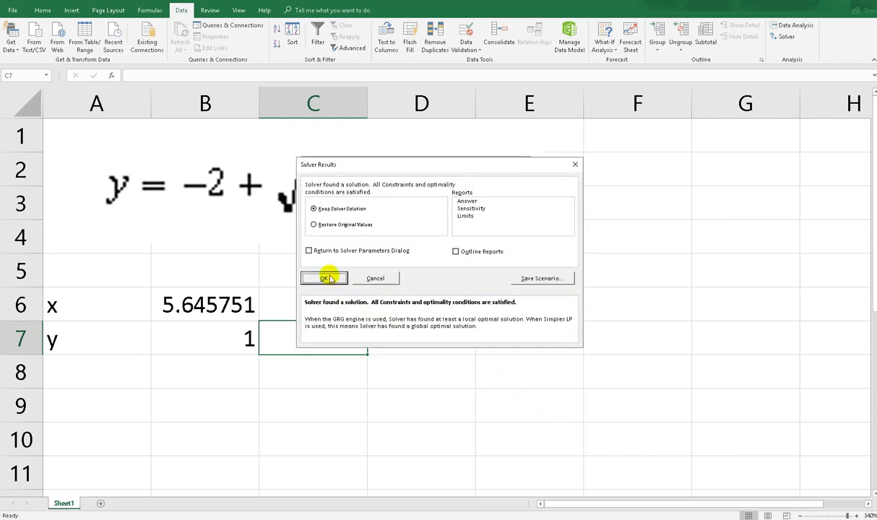
pyautogui.click(322, 279)
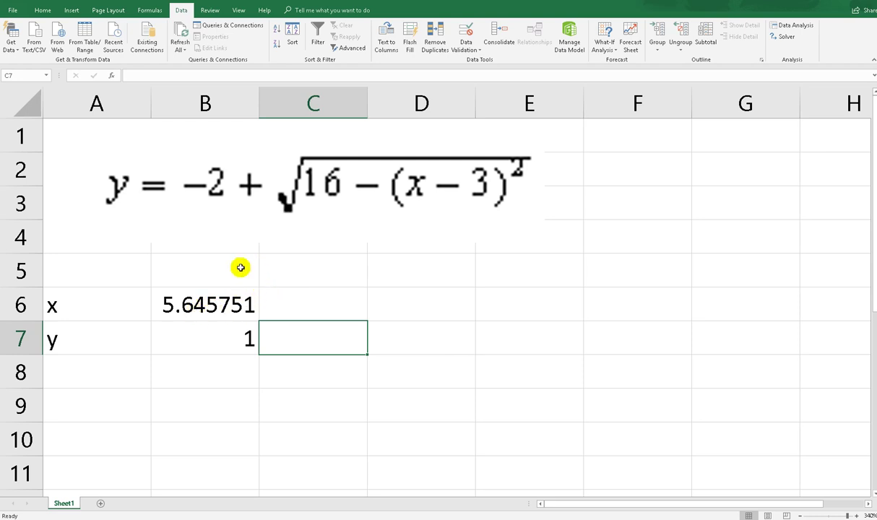
pyautogui.click(204, 340)
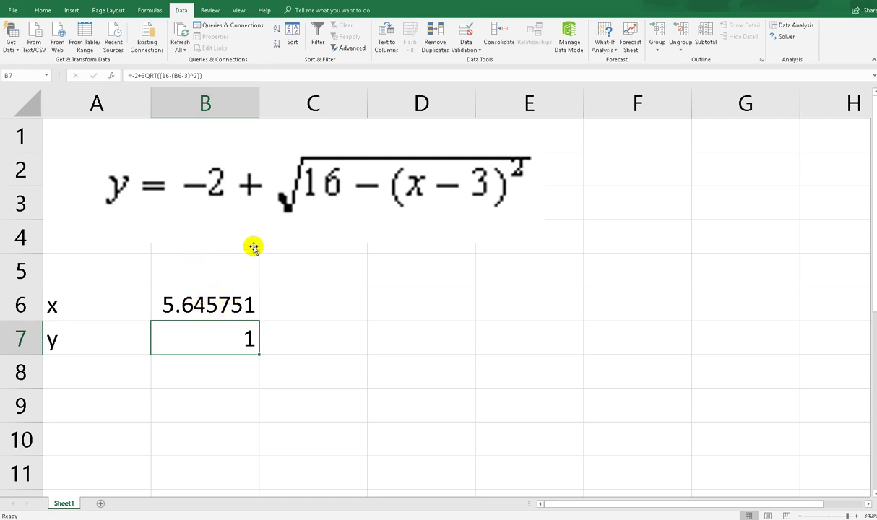
pyautogui.moveTo(88, 305); pyautogui.dragTo(229, 344)
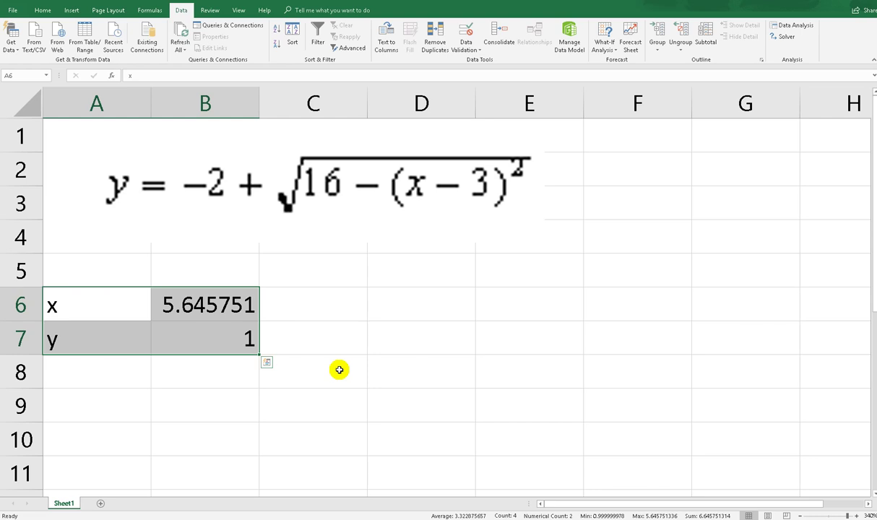
pyautogui.click(600, 45)
pyautogui.click(604, 72)
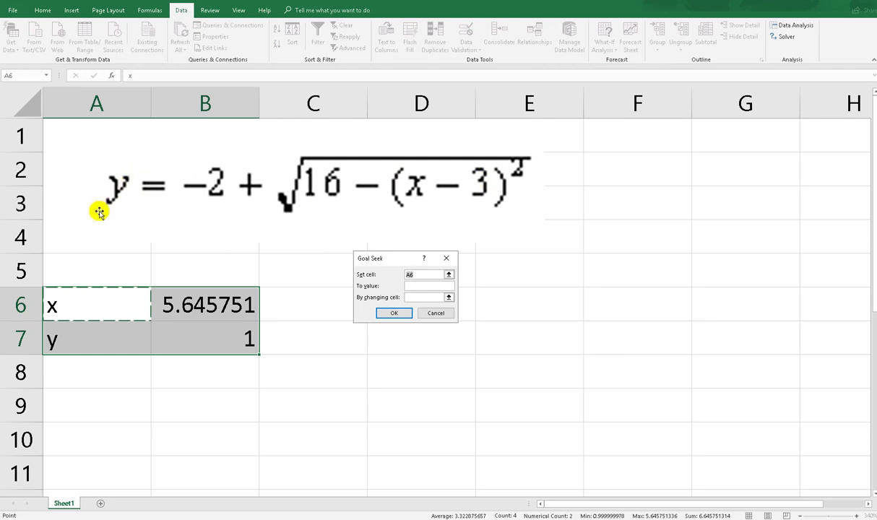
pyautogui.click(436, 313)
pyautogui.click(784, 38)
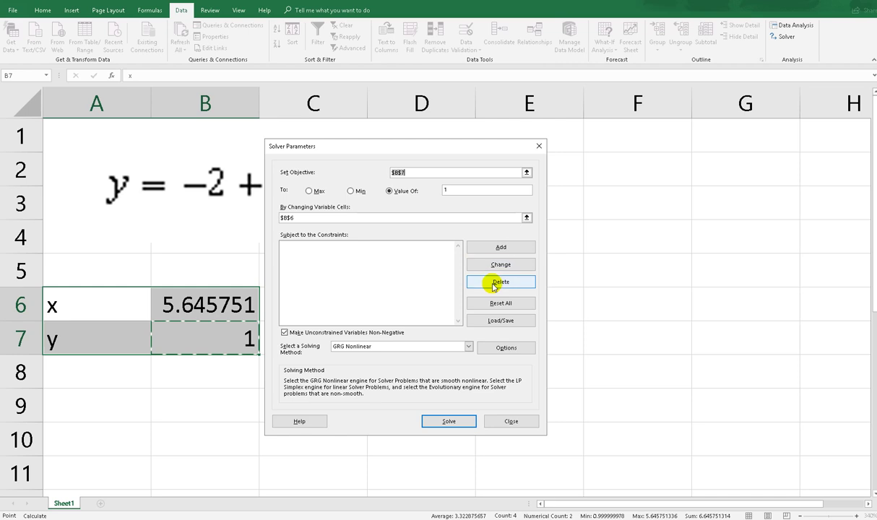
pyautogui.click(361, 347)
pyautogui.press('Escape')
pyautogui.press('Escape')
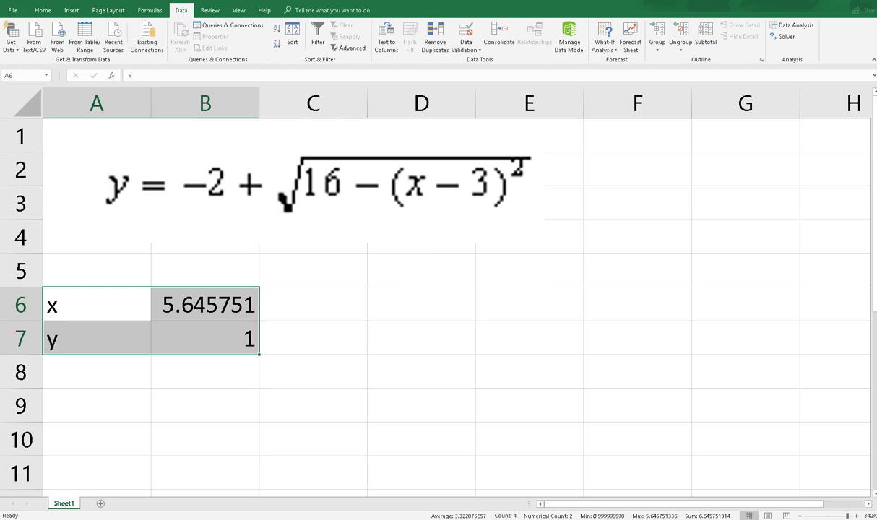
pyautogui.hotkey('alt', 'a')
pyautogui.press('y')
pyautogui.press('2')
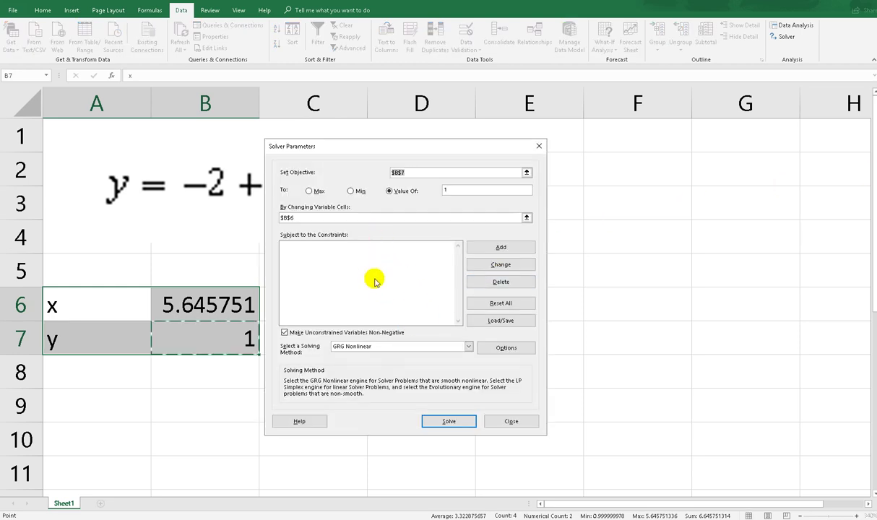
pyautogui.click(513, 422)
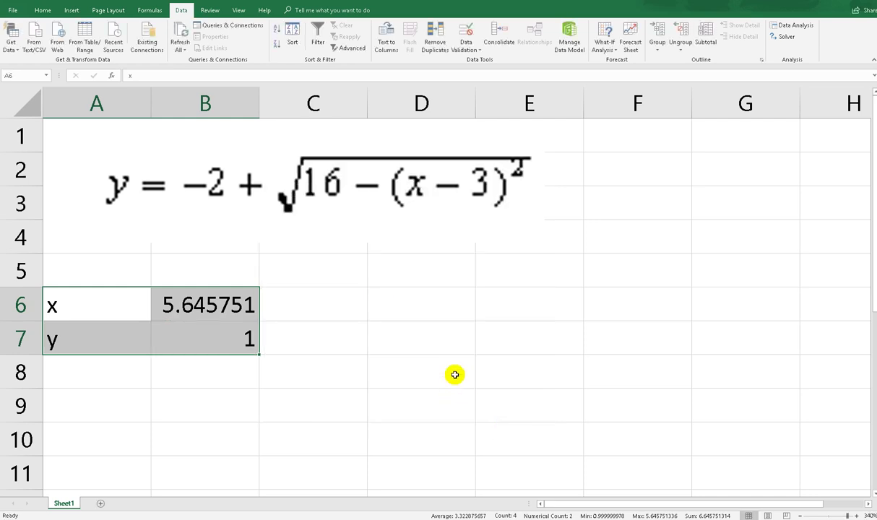